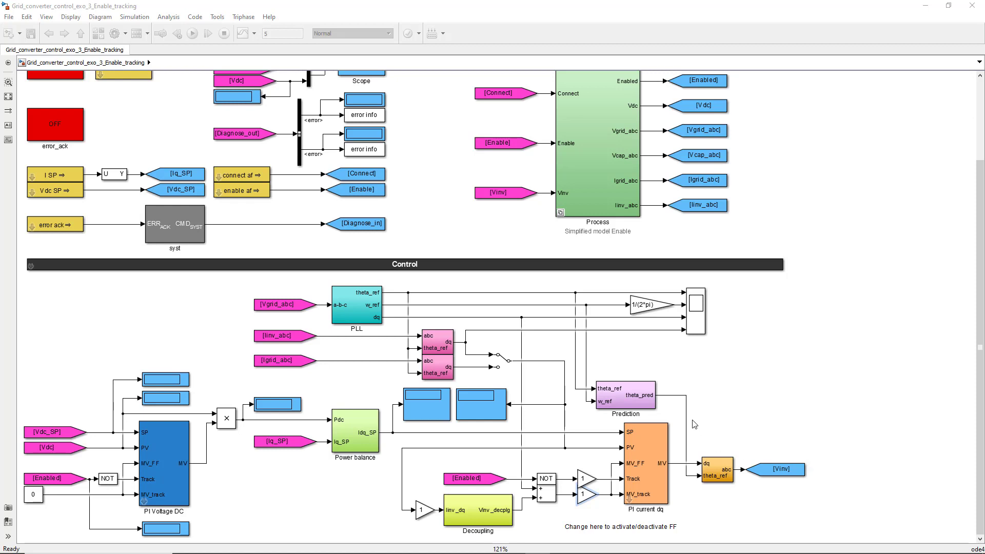
left_click(660, 524)
left_click(642, 513)
left_click(648, 518)
left_click(488, 504)
left_click(528, 487)
left_click(642, 465)
left_click(676, 461)
left_click(649, 470)
left_click(622, 479)
left_click(637, 485)
left_click(620, 478)
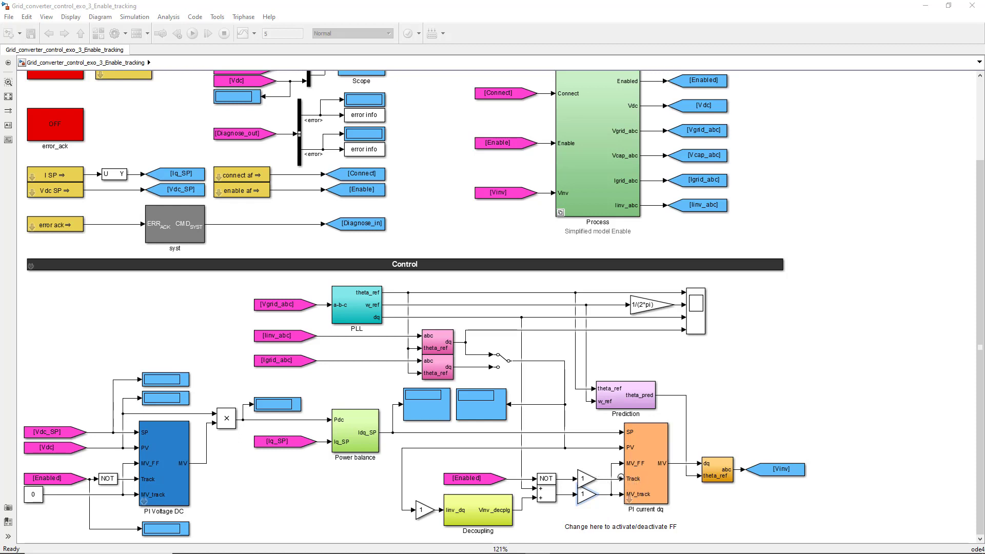
Open the PI current dq subsystem and examine how its Track and MV_track inputs feed the output switch
left_click(659, 464)
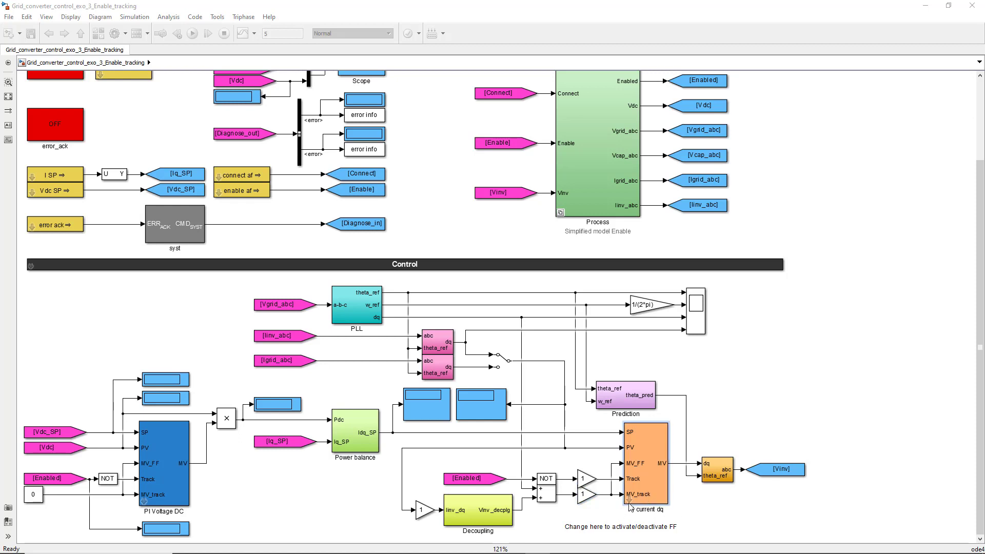
left_click(630, 500)
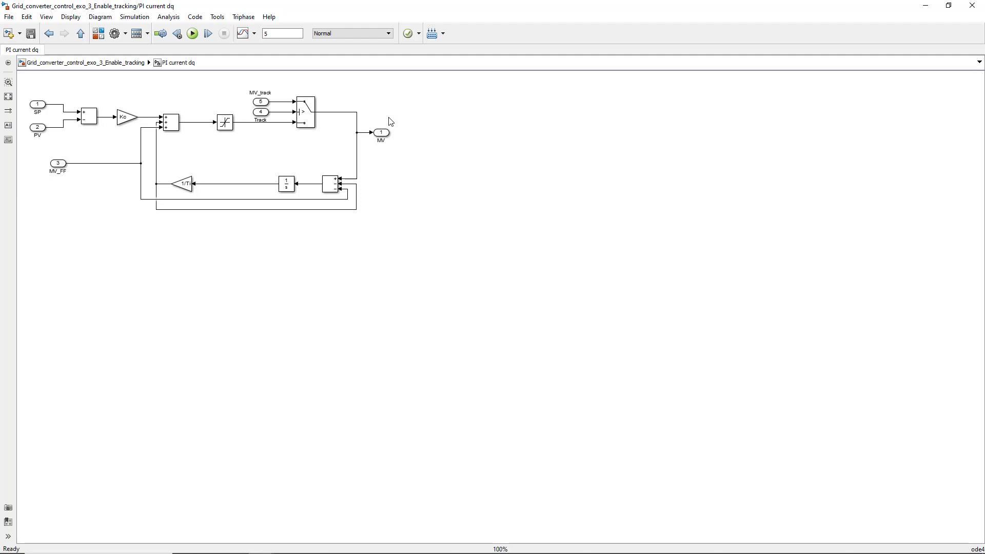
left_click(260, 113)
left_click(280, 117)
left_click(263, 102)
left_click(239, 160)
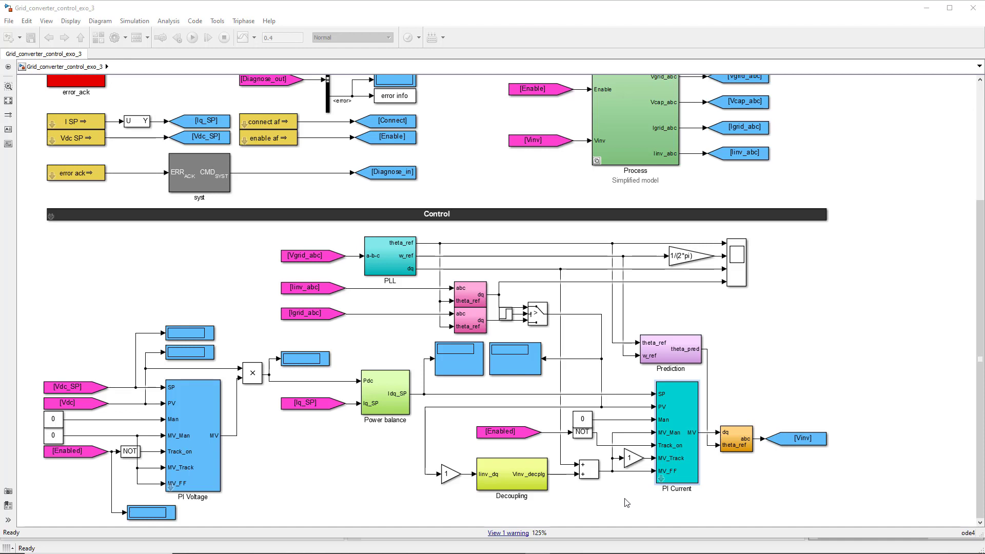
In the Grid_converter_control_exo_3 model, open the PI Current subsystem and view its PID function code in a maximized editor
left_click(685, 448)
left_click(661, 480)
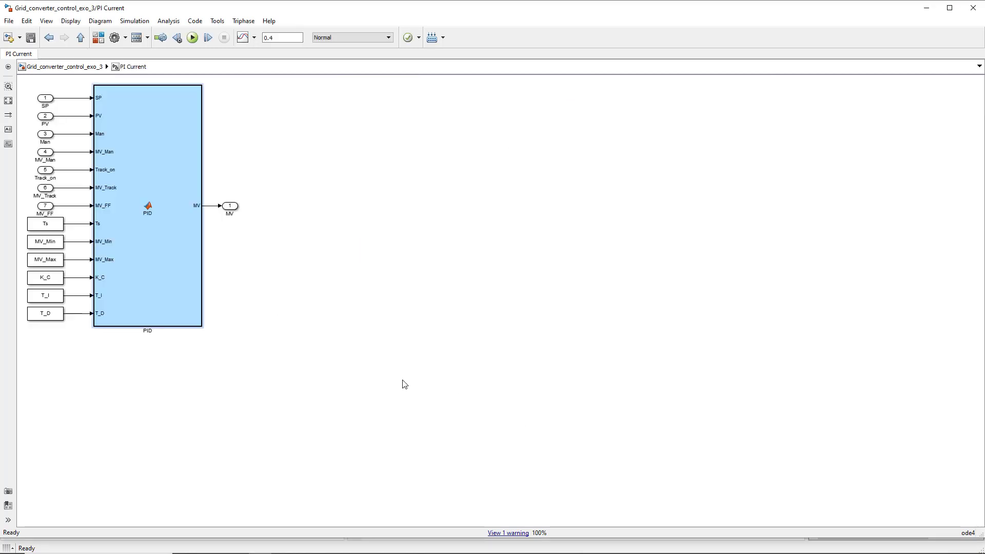
left_click(156, 199)
double_click(156, 199)
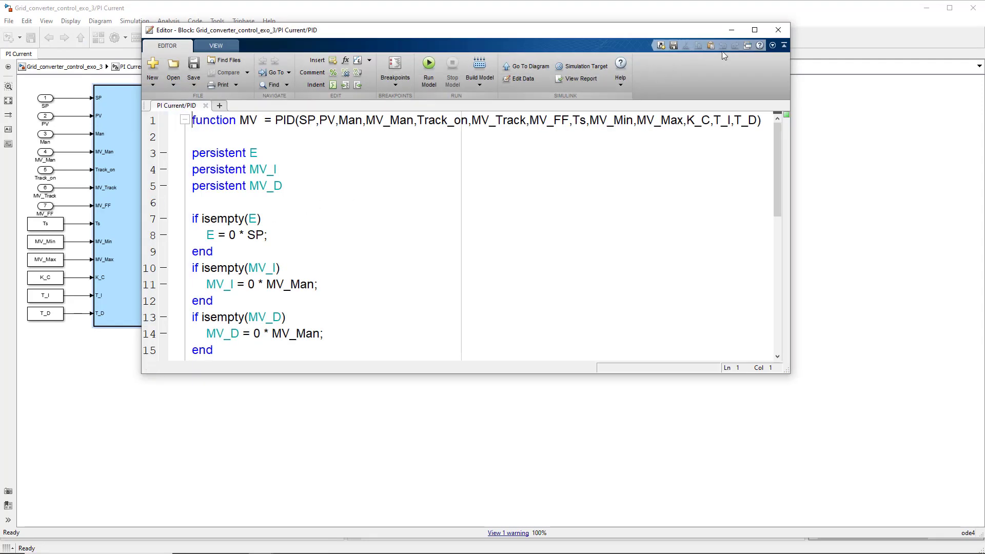
left_click(755, 29)
scroll(362, 190, "down", 3)
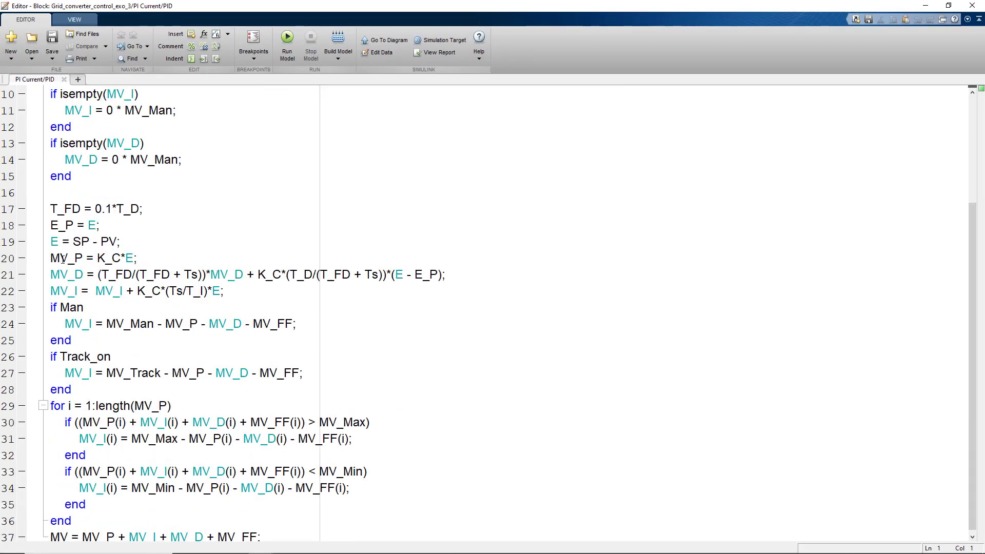
Examine the Track_on condition in the PID code, including how MV_I is computed from MV_Track
mouse_move(62, 276)
left_click_drag(72, 391, 61, 364)
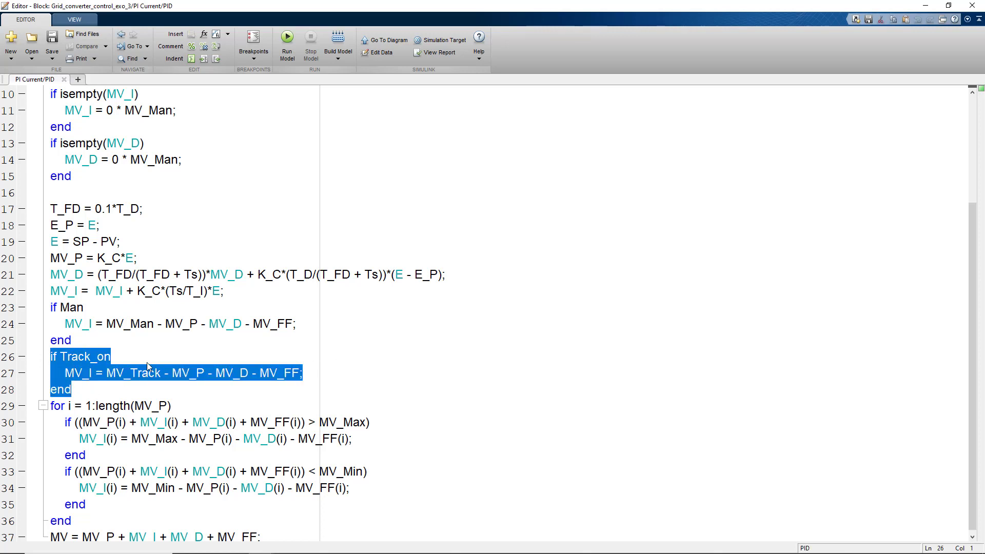
left_click(386, 372)
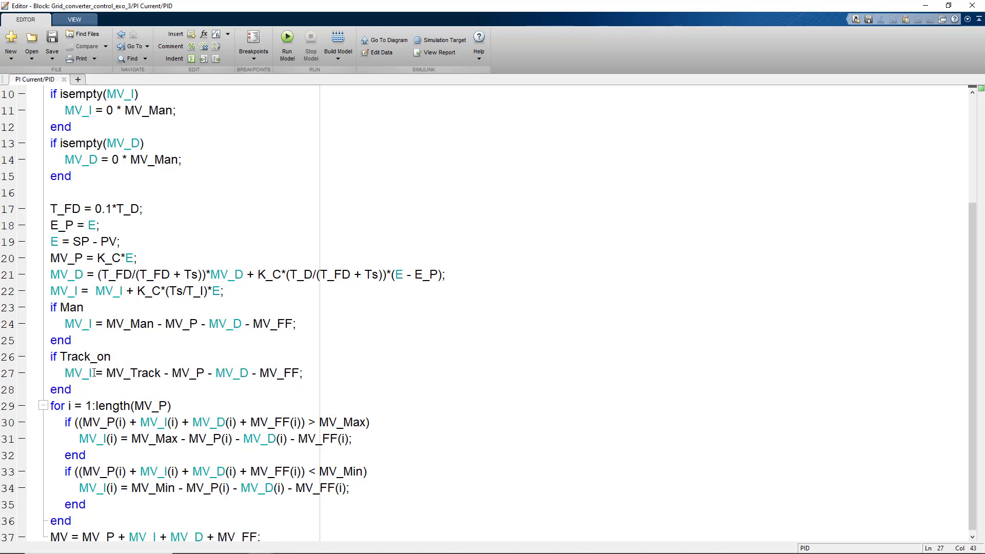
mouse_move(92, 373)
left_click_drag(65, 373, 93, 373)
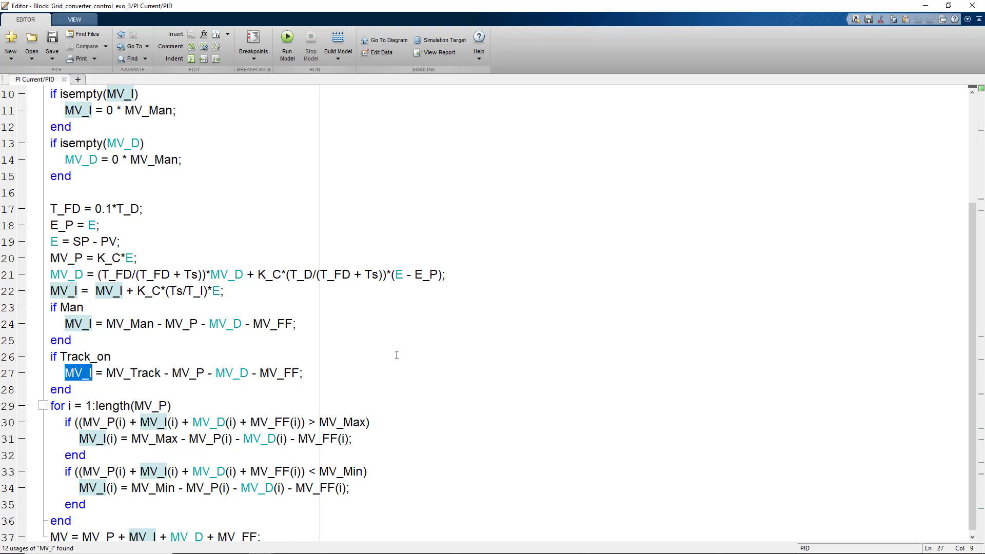
key("Up")
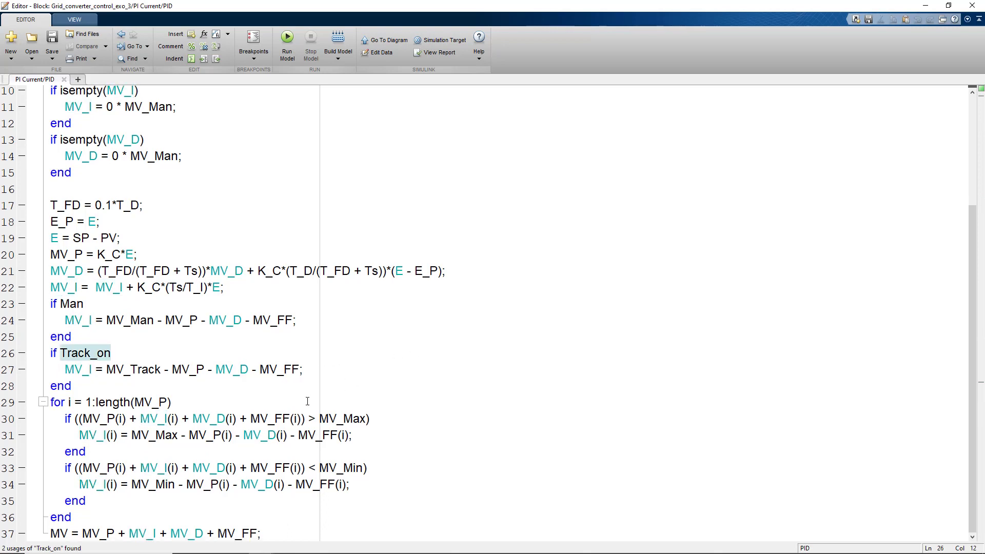
mouse_move(87, 371)
left_click_drag(107, 370, 160, 371)
left_click(329, 381)
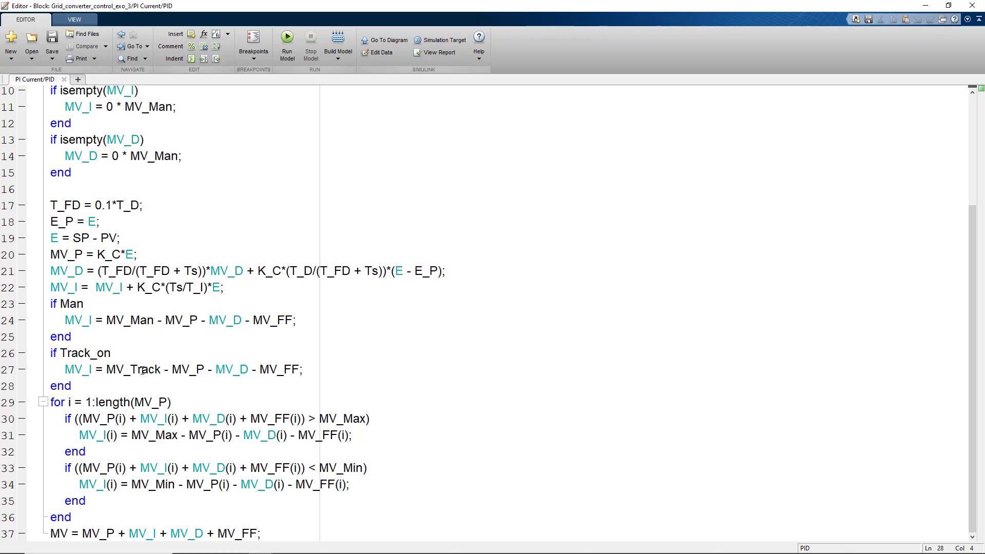
Return to the Enable_tracking model and examine the Enabled and NOT signal path into the PI current dq Track input
key("alt+Tab")
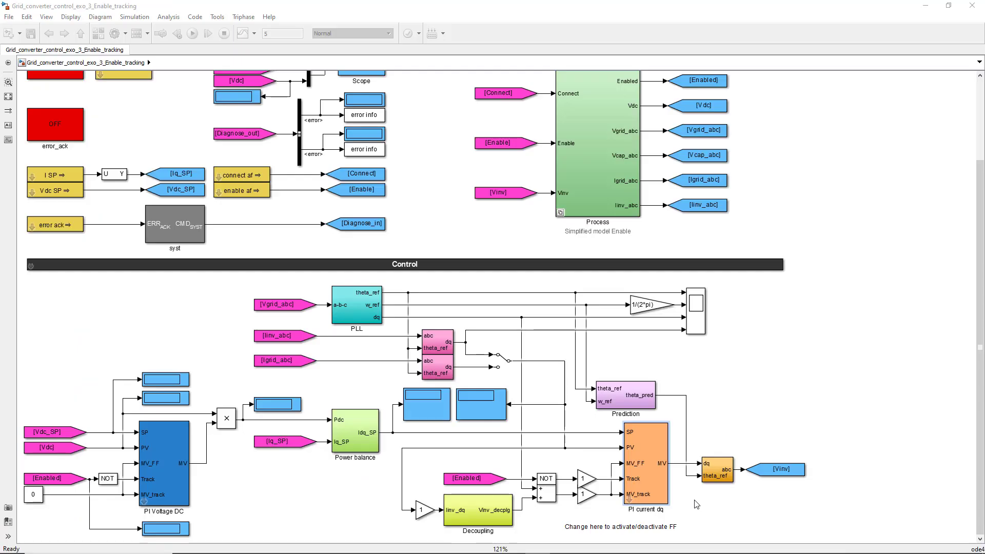
left_click(602, 503)
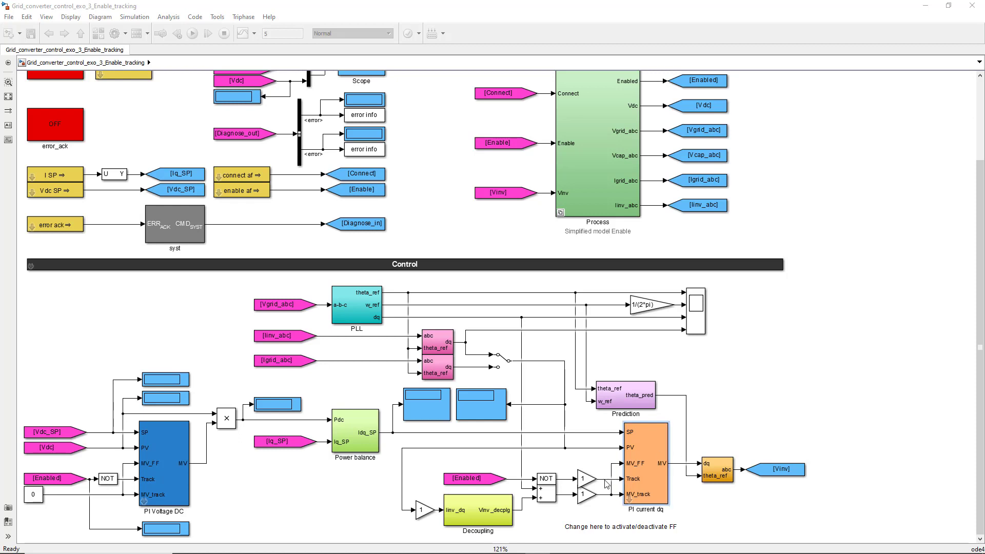
left_click(640, 485)
left_click(472, 479)
left_click(562, 486)
left_click(635, 483)
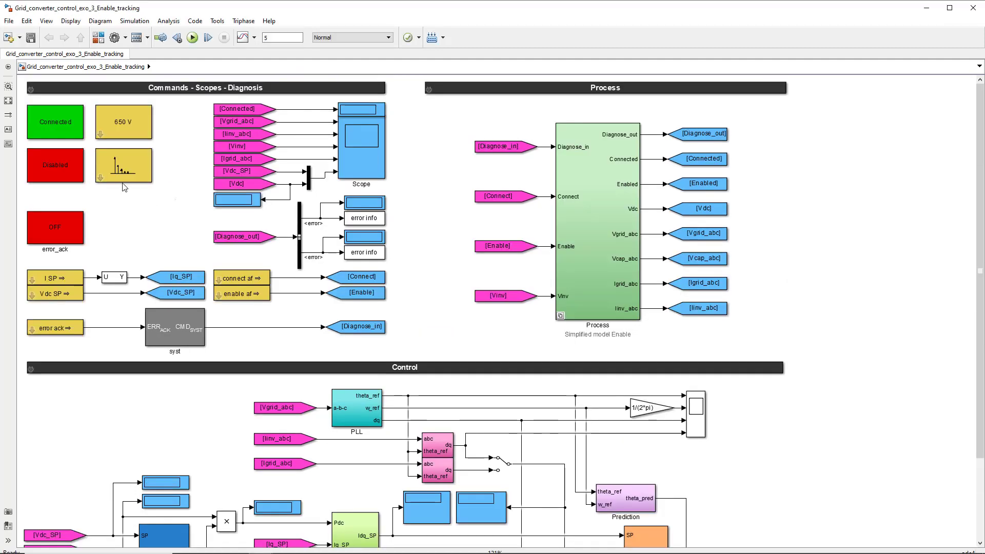
Set the fundamental Q-axis component of the harmonic setpoint generator to 0
double_click(129, 167)
double_click(192, 203)
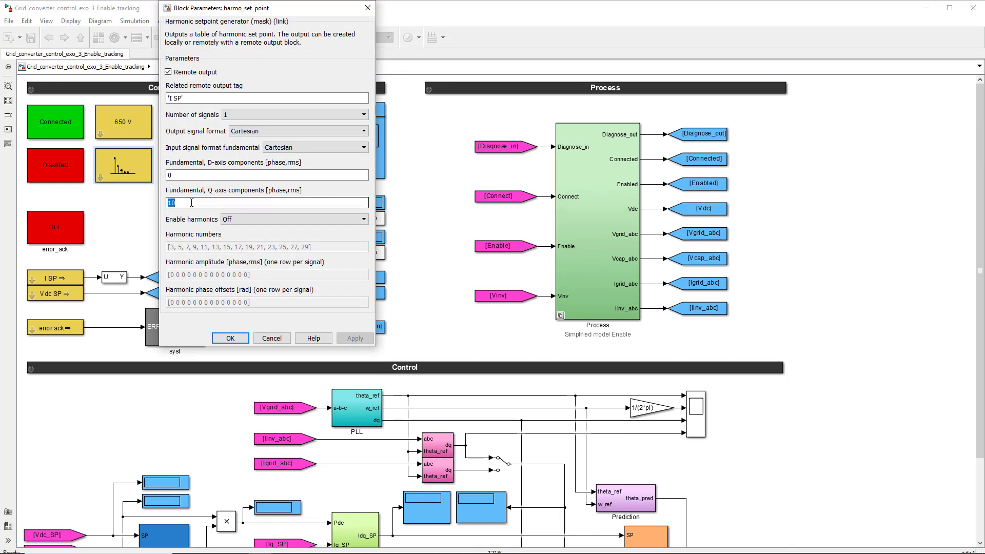
type("0")
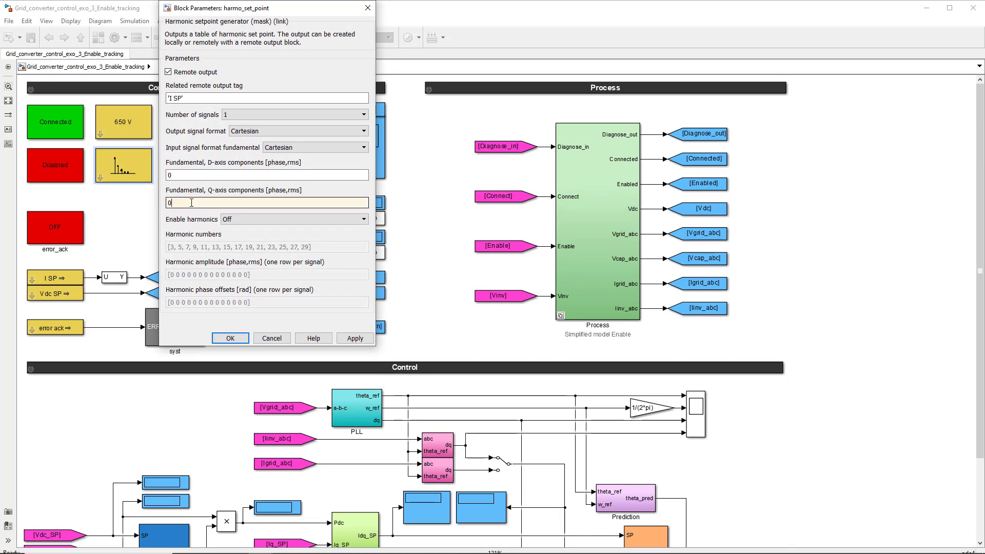
key("Return")
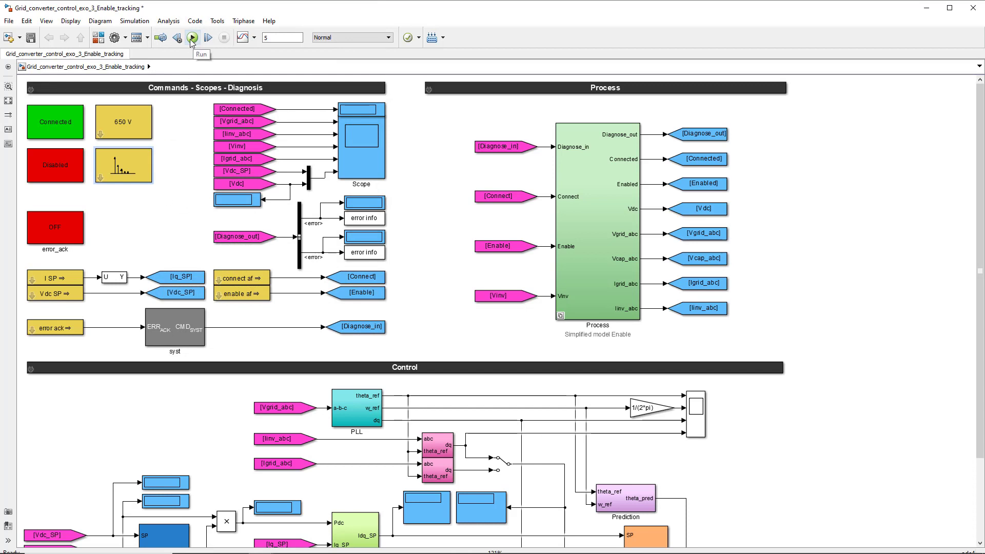
Run the simulation and switch the converter command from Disabled to Enabled during the run
left_click(63, 169)
left_click(193, 41)
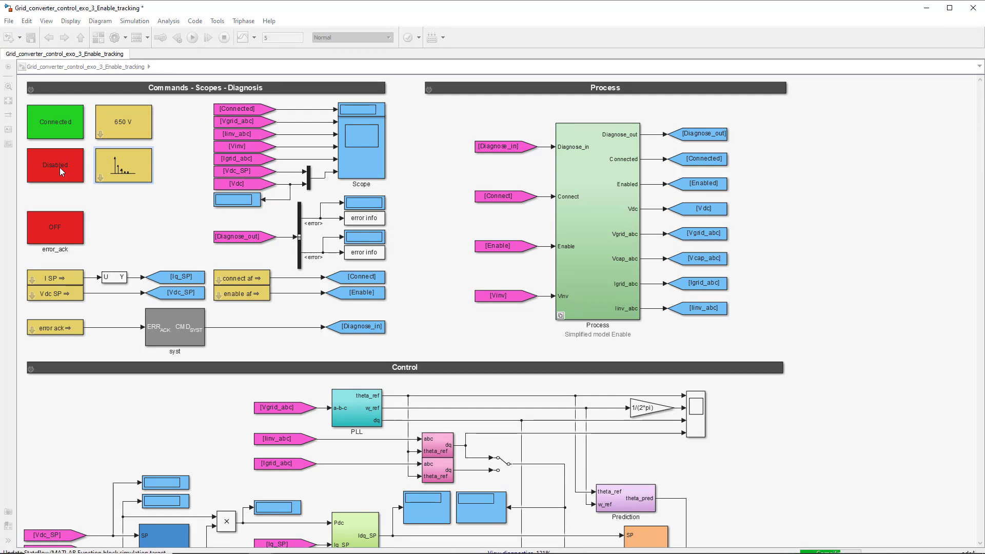
left_click(59, 167)
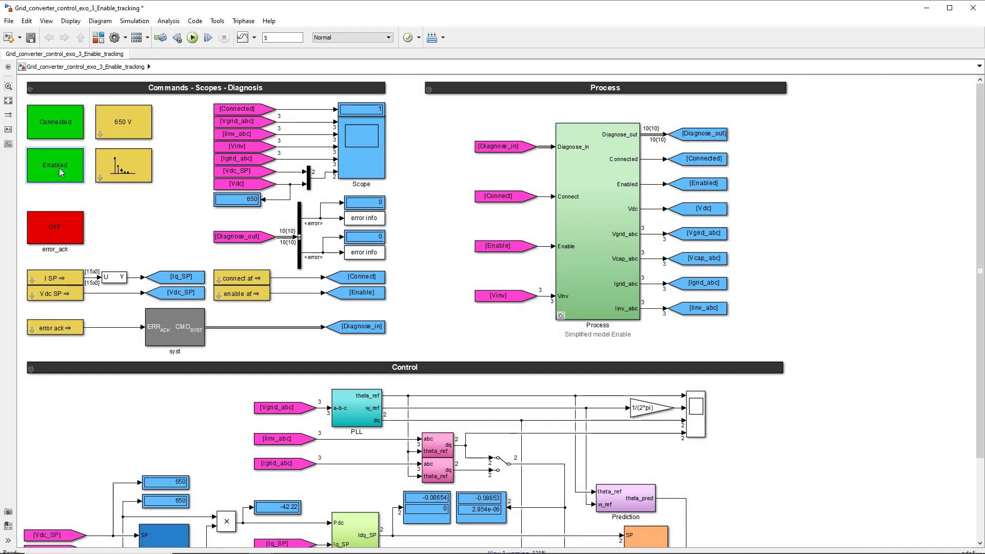
Inspect the enabling transient around 1 s in the maximized Scope, and autoscale all plots to show the full DC bus voltage response
left_click(369, 161)
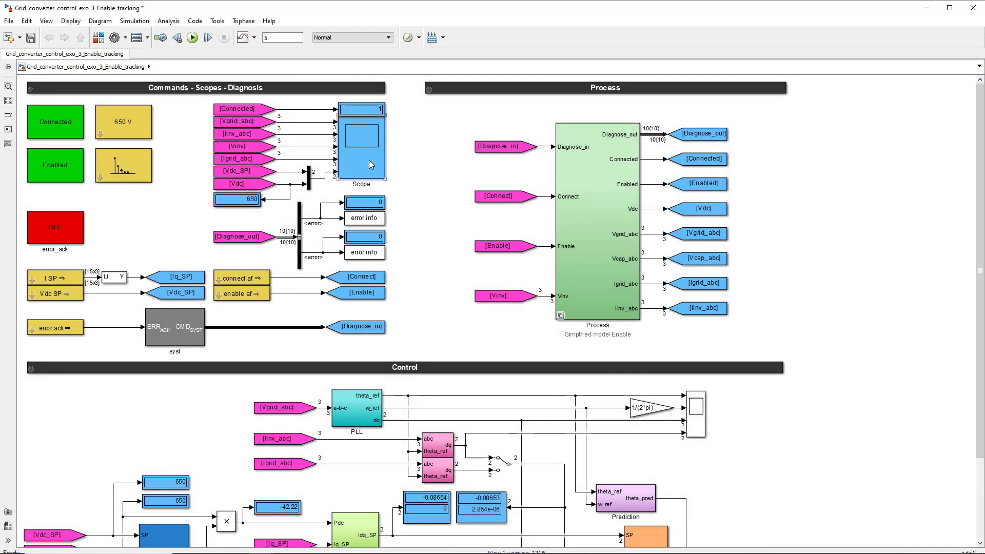
double_click(368, 161)
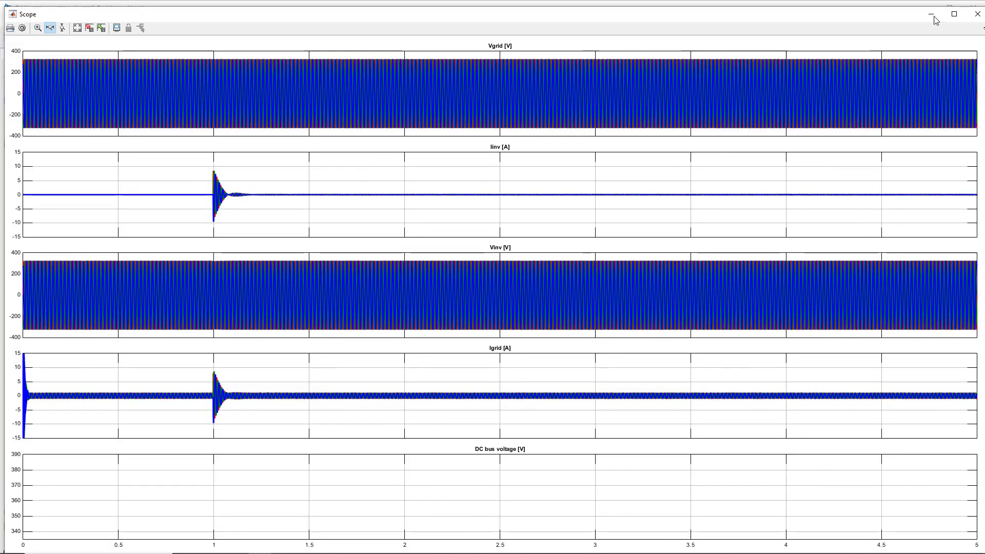
left_click(954, 14)
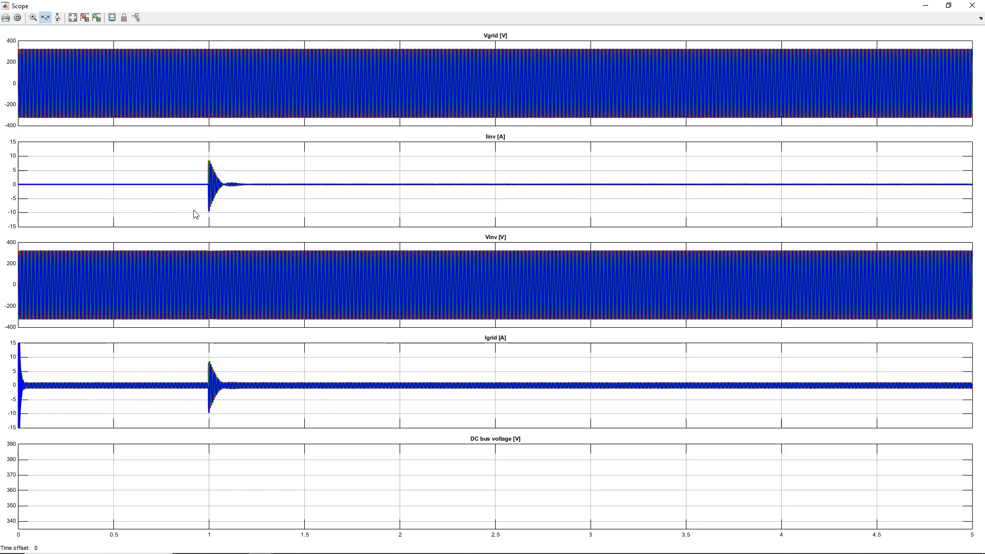
left_click_drag(194, 211, 239, 217)
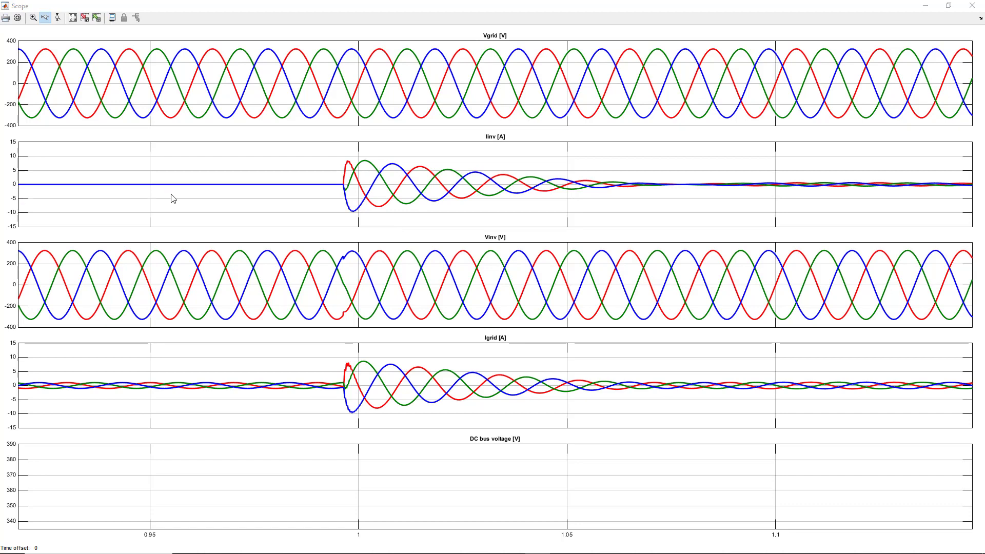
left_click(73, 19)
left_click(72, 19)
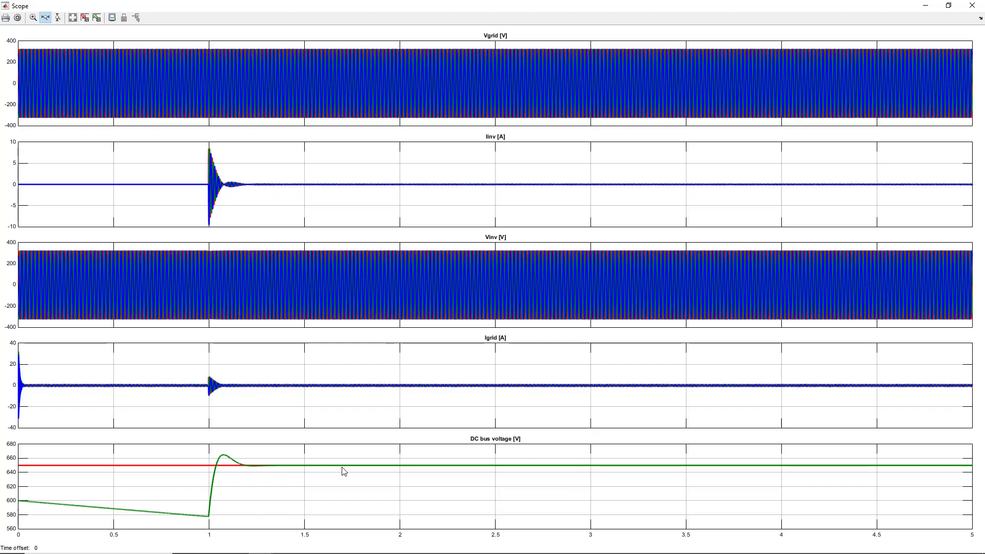
Return to the model and check the Q-axis setpoint in the harmonic setpoint generator's parameters without changing it
key("alt+Tab")
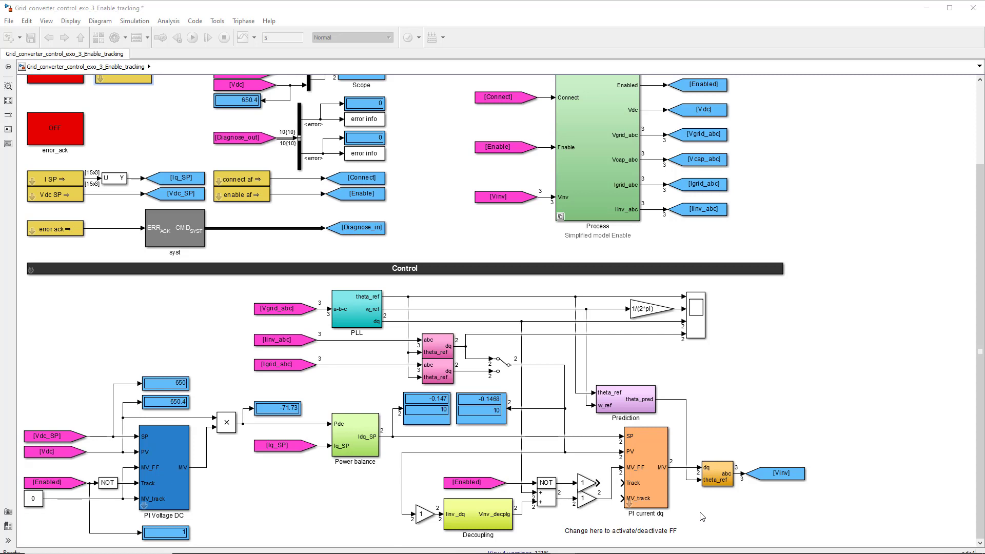
left_click(116, 84)
double_click(117, 83)
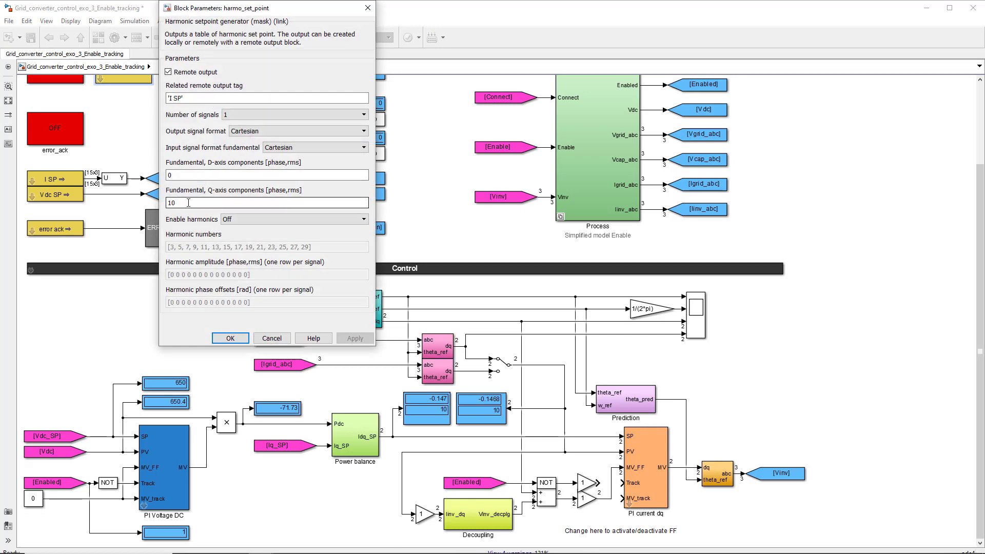
left_click(365, 10)
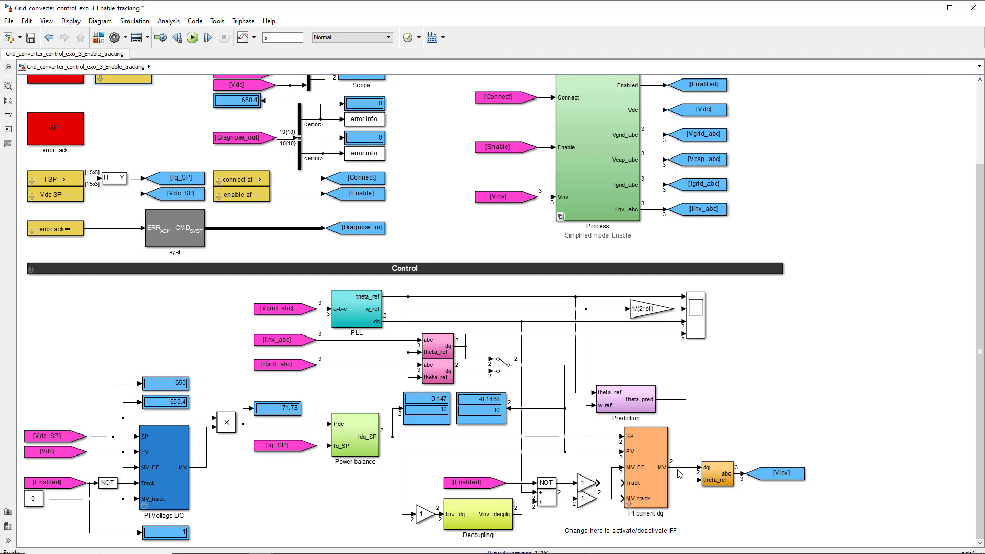
key("super")
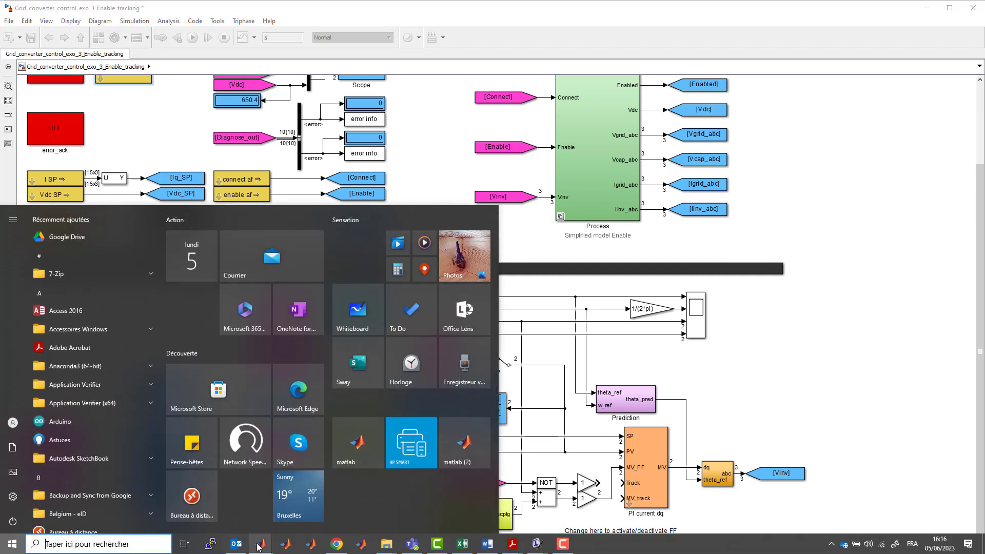
mouse_move(261, 543)
left_click(149, 498)
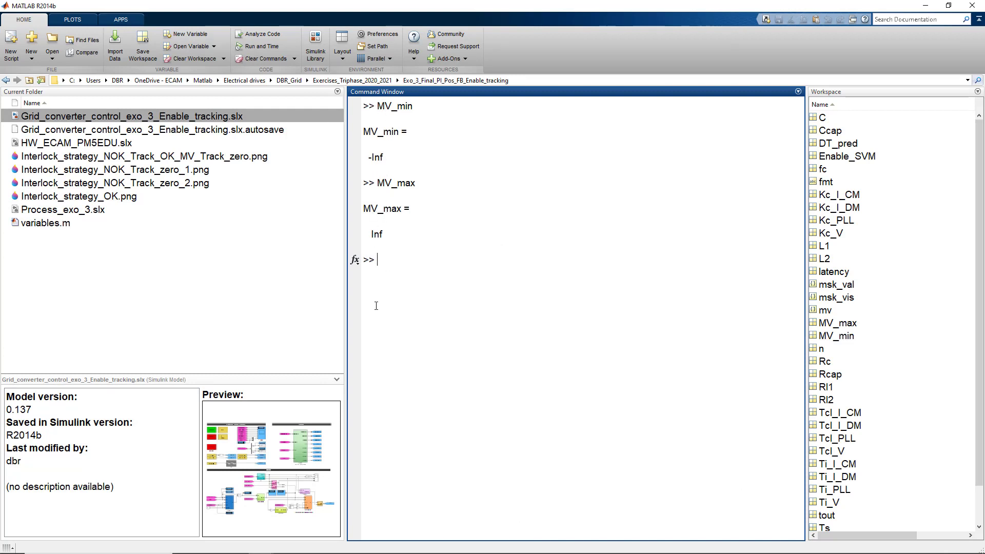
key("super")
mouse_move(265, 549)
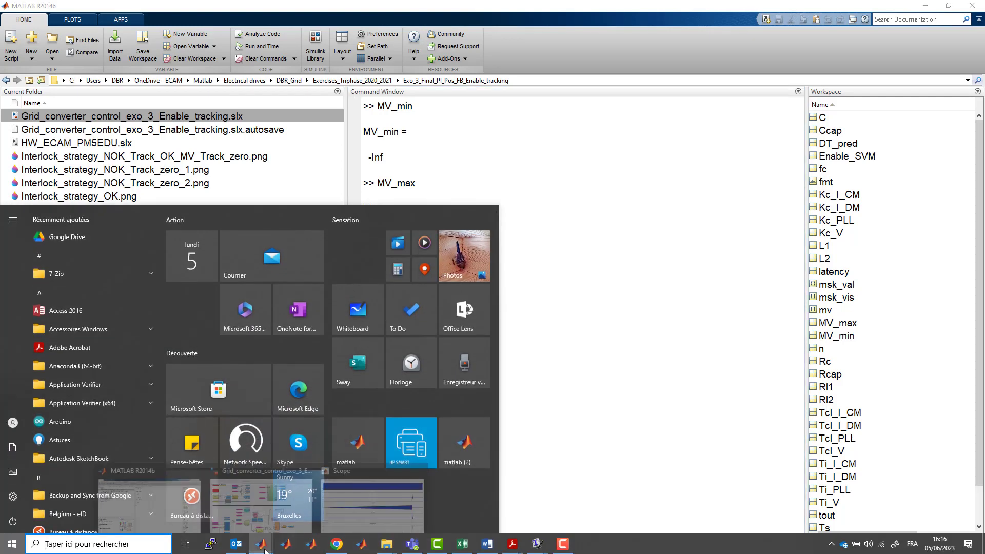
left_click(301, 517)
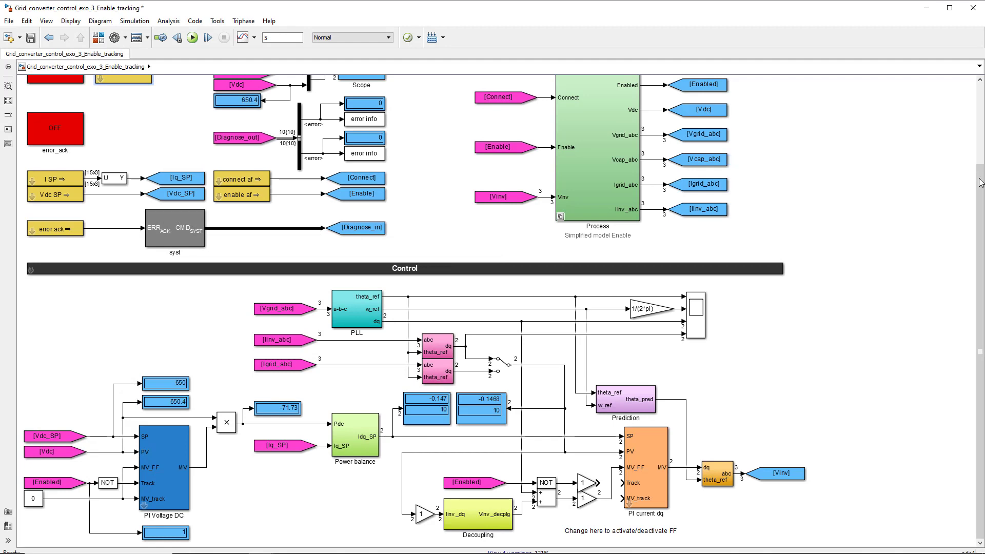
Rerun the simulation with the current controller's tracking inputs disconnected, and enable the converter while it runs
left_click_drag(978, 177, 979, 97)
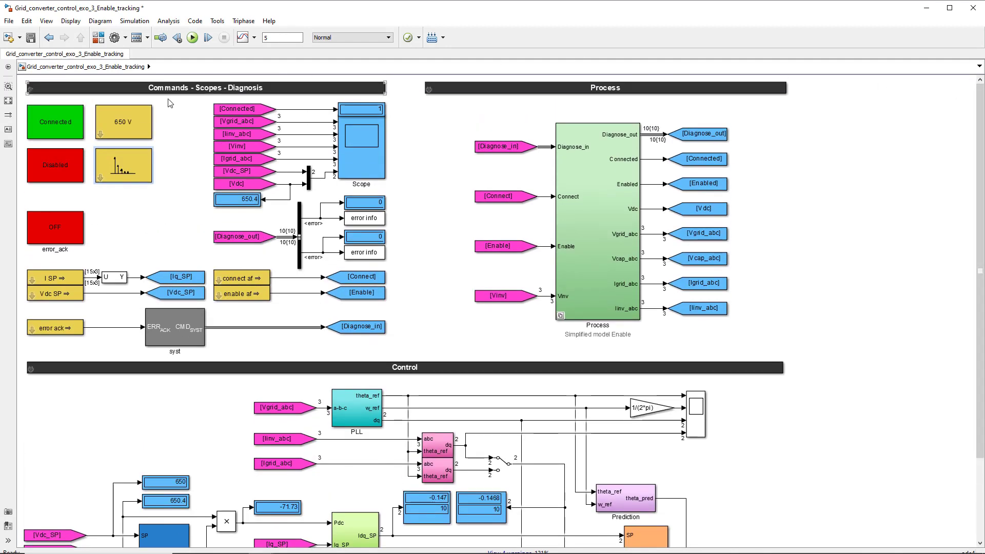
left_click(193, 38)
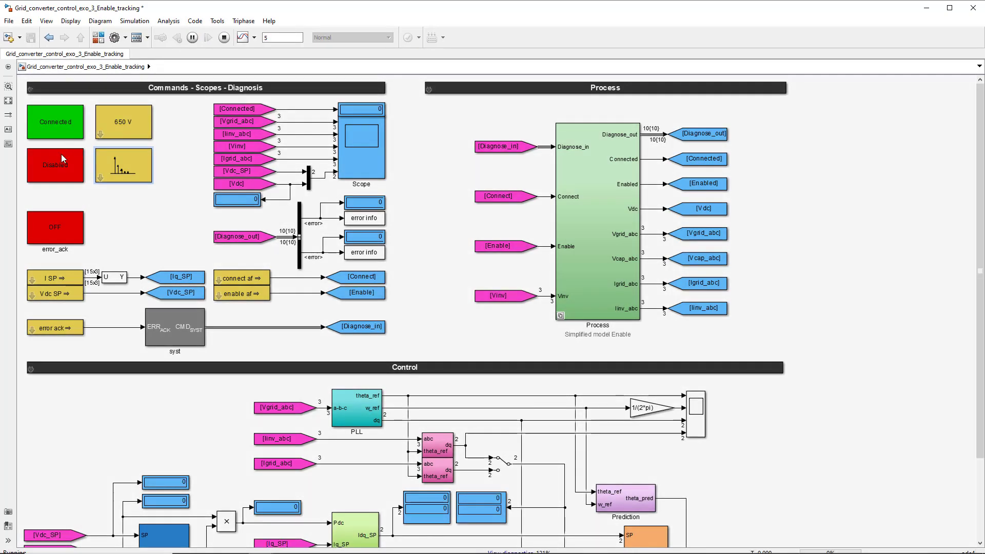
double_click(60, 163)
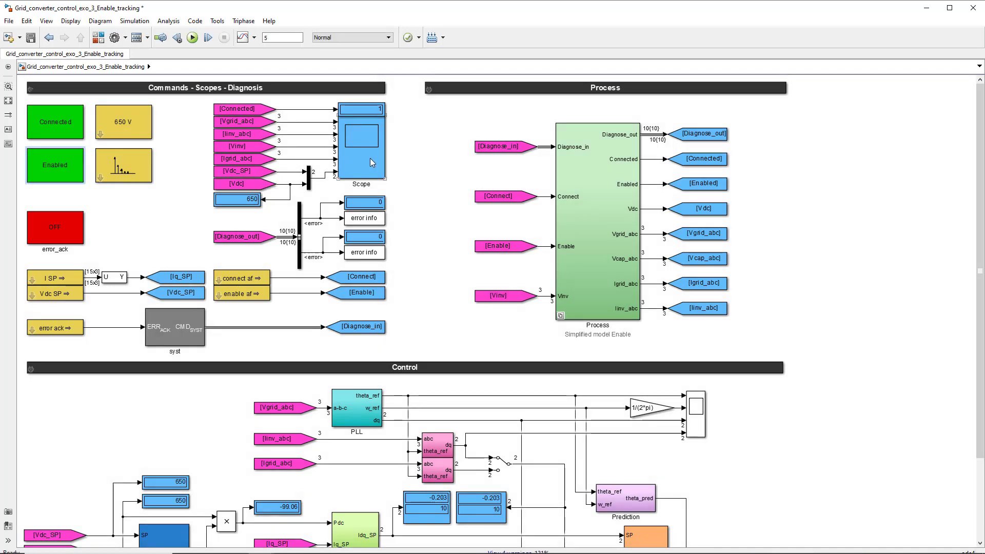
Open the Scope and autoscale all plots to examine the enabling transient with the current controller's tracking inputs disconnected
double_click(370, 157)
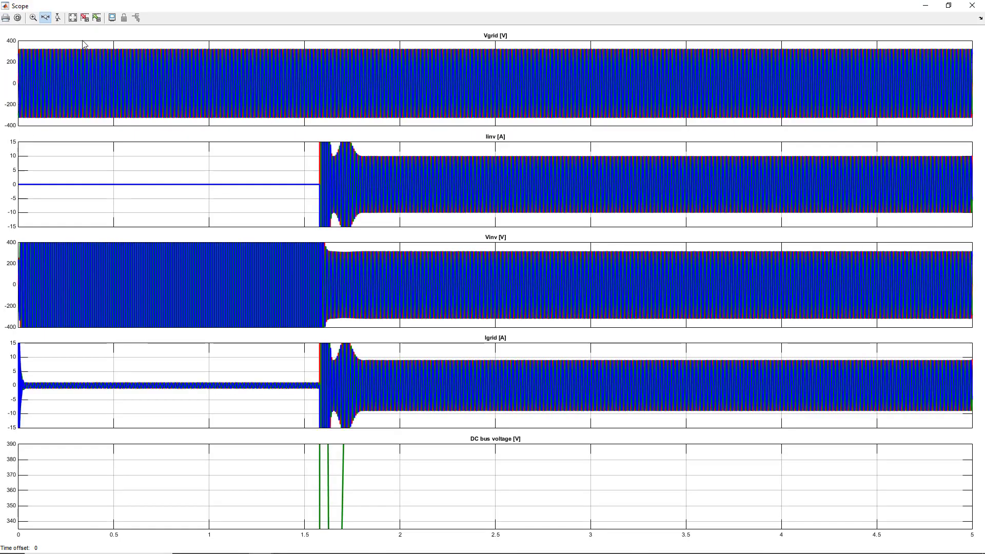
left_click(72, 18)
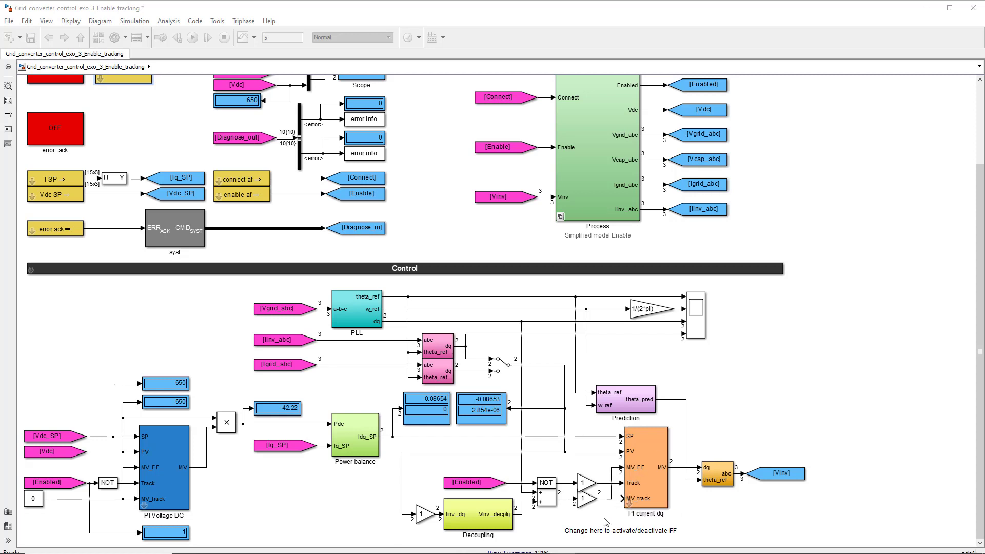
Set the fundamental Q-axis component to 0 in the harmonic setpoint generator's parameters
left_click(632, 502)
double_click(131, 82)
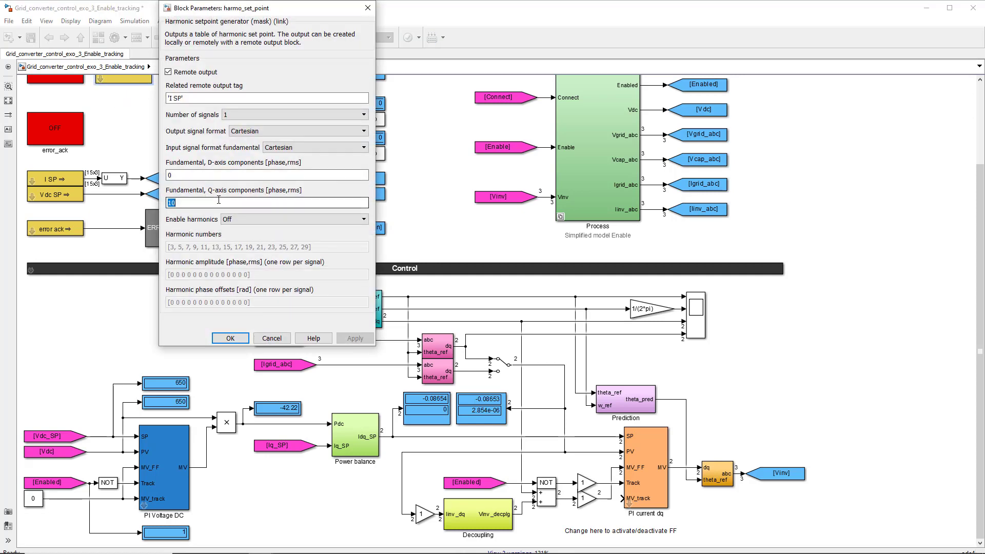
type("0")
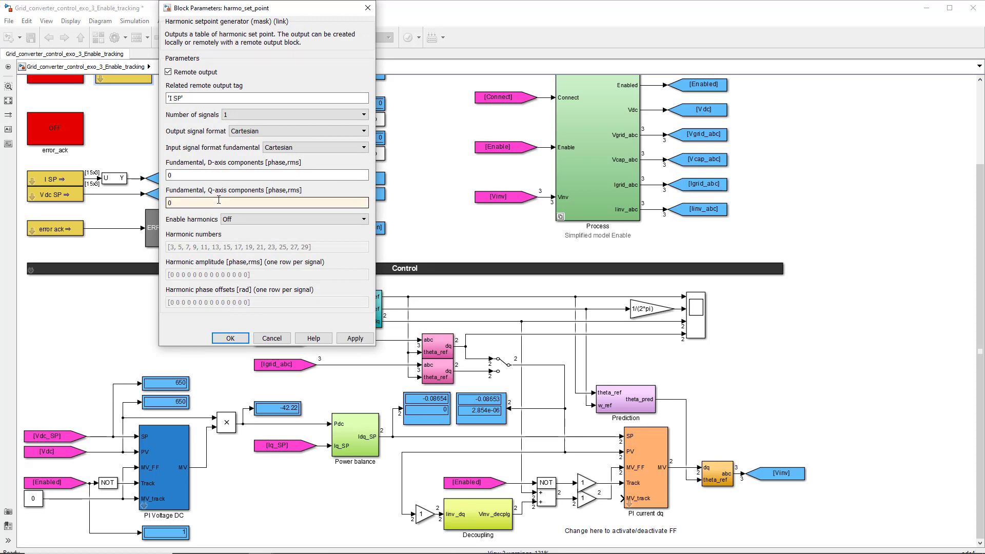
key("Return")
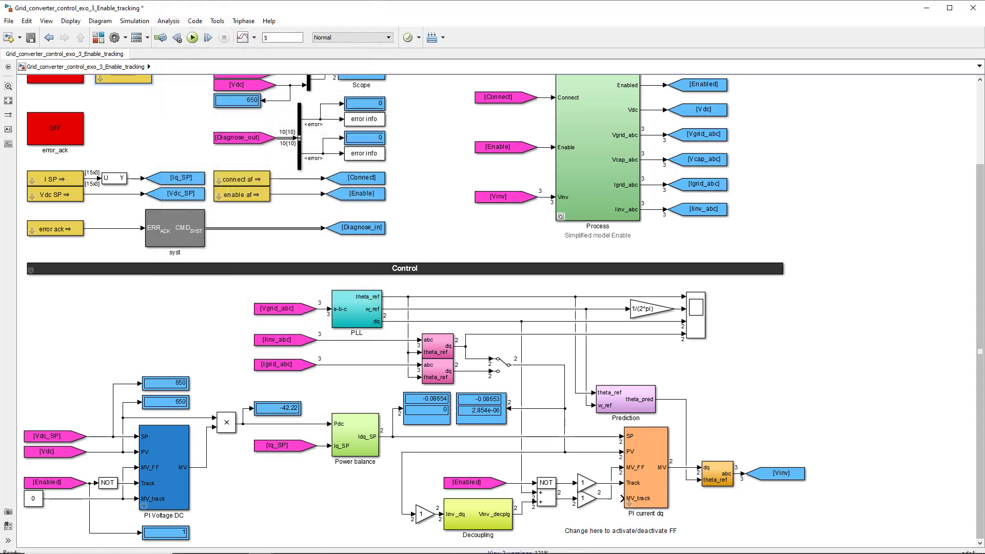
Rerun the simulation with the current controller's MV_track input disconnected, and switch the converter command to Enabled during the run
scroll(492, 308, "up", 3)
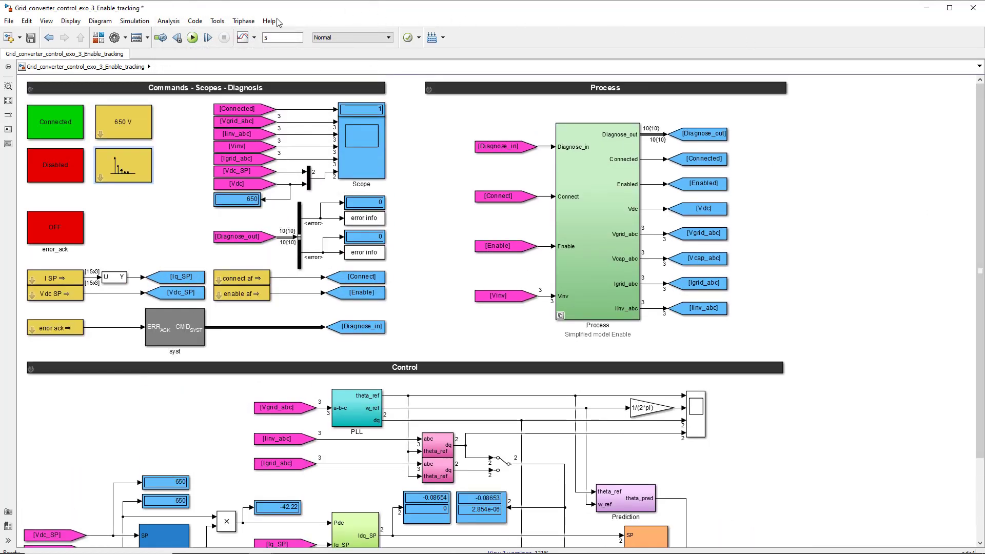
left_click(192, 38)
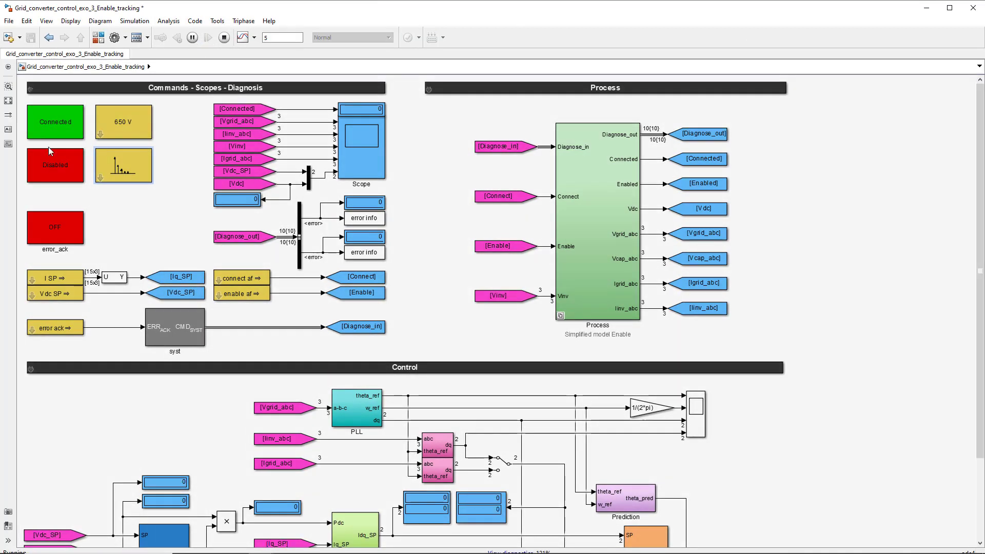
left_click(54, 168)
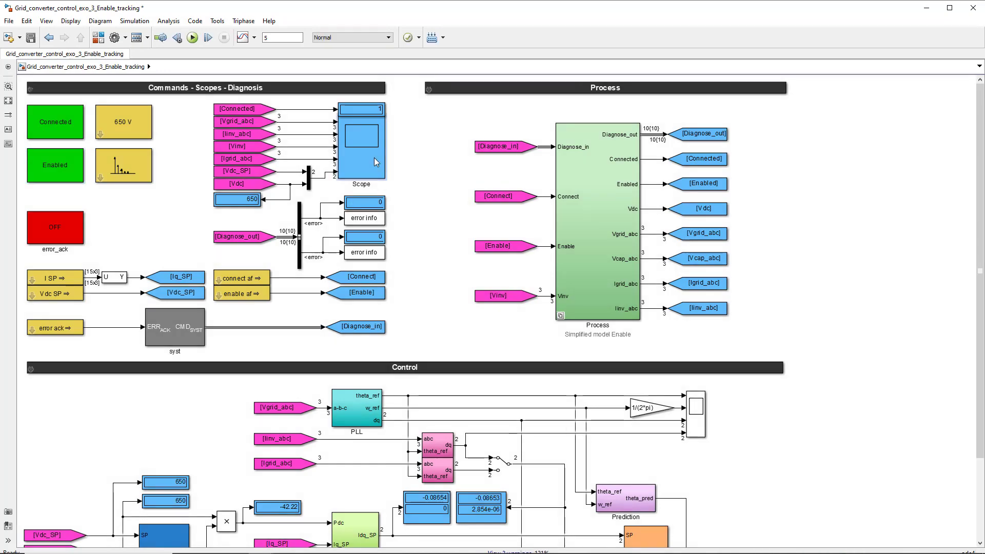
Open the Scope, autoscale all plots, and zoom the time axis to about 1.36–1.56 s to examine the enabling transient
double_click(376, 162)
left_click(73, 19)
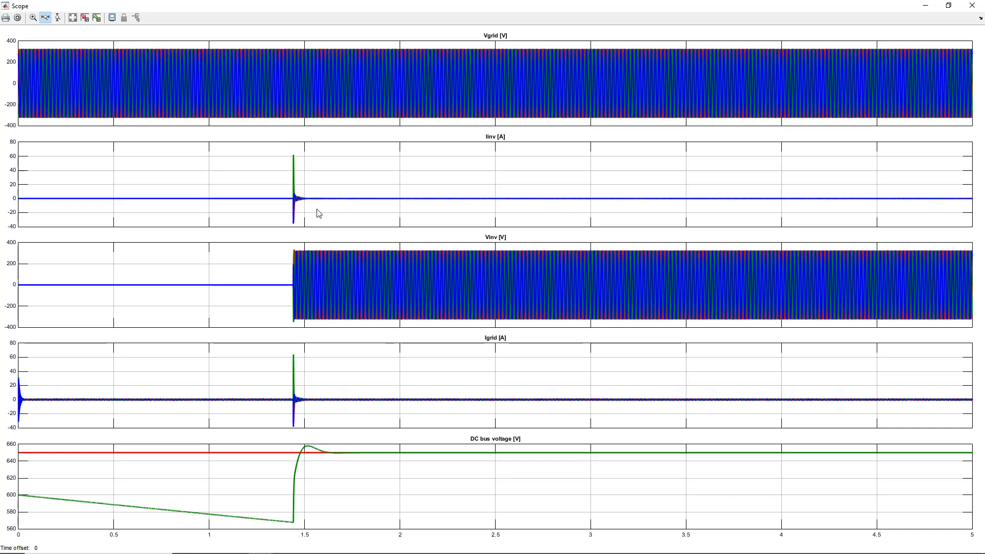
left_click_drag(317, 210, 276, 212)
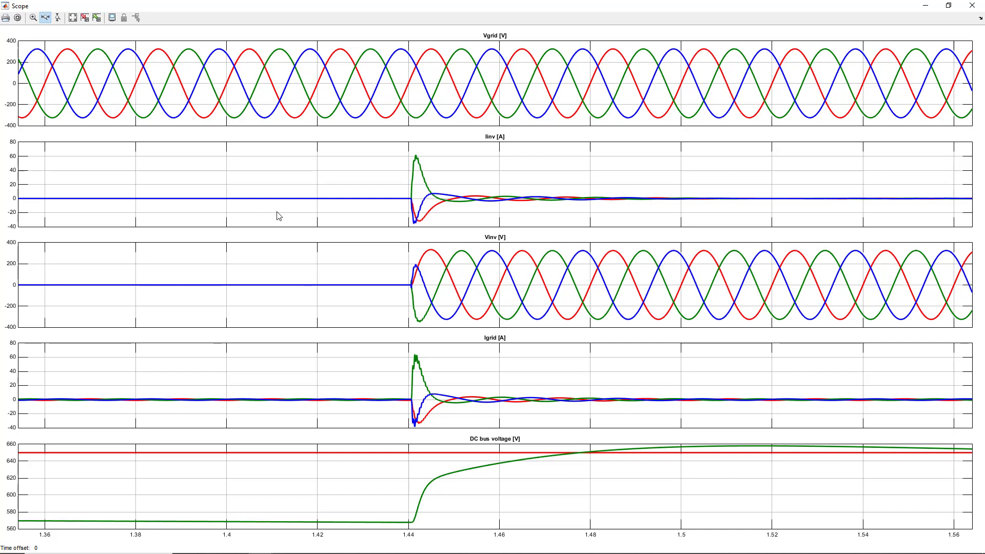